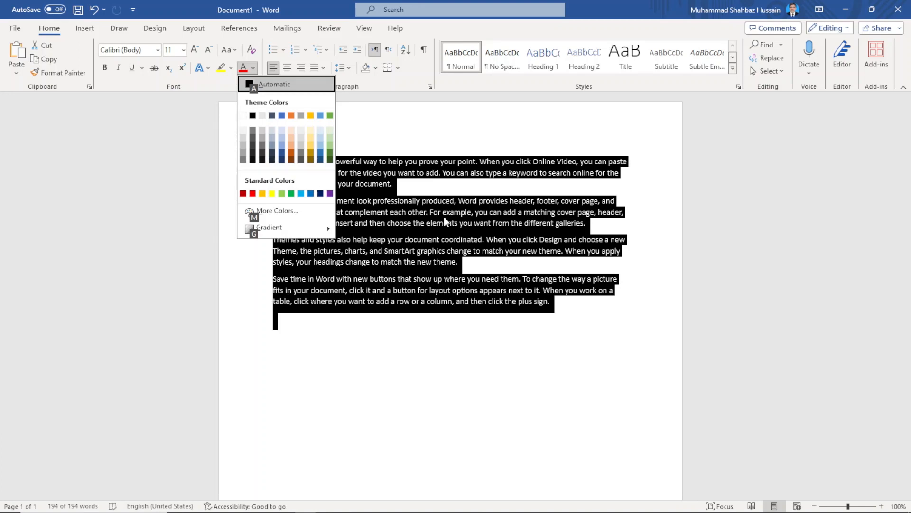
Preview the white and gray shades in the first theme color column as font colors on the selected text
{"action": "key", "text": "Down"}
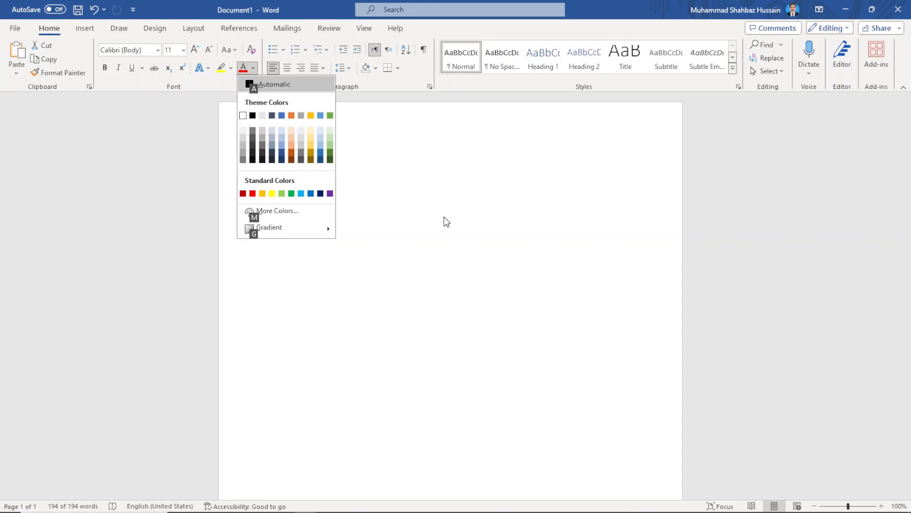
{"action": "key", "text": "Down"}
{"action": "key", "text": "Down"}
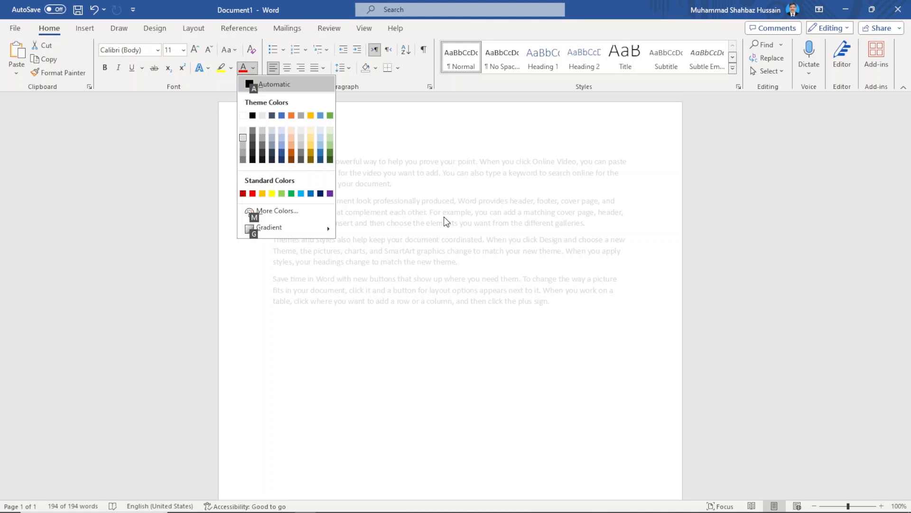
{"action": "key", "text": "Down"}
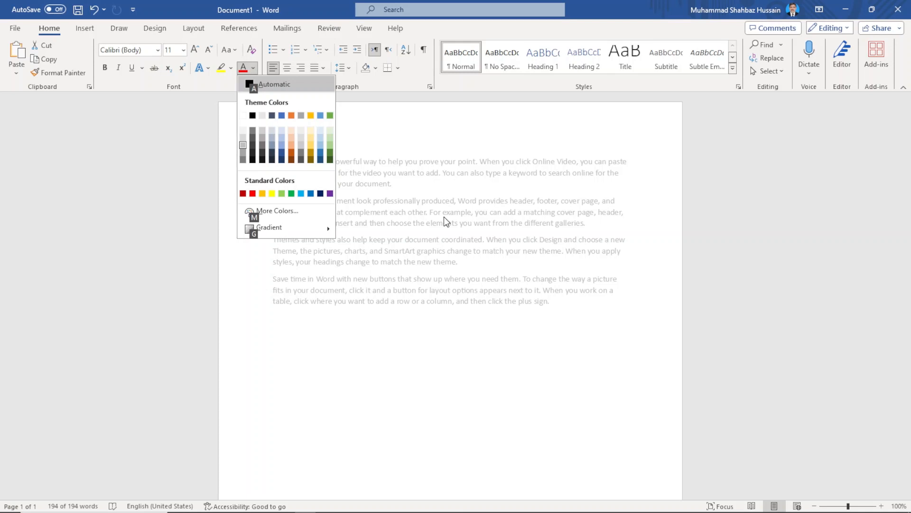
{"action": "key", "text": "Down"}
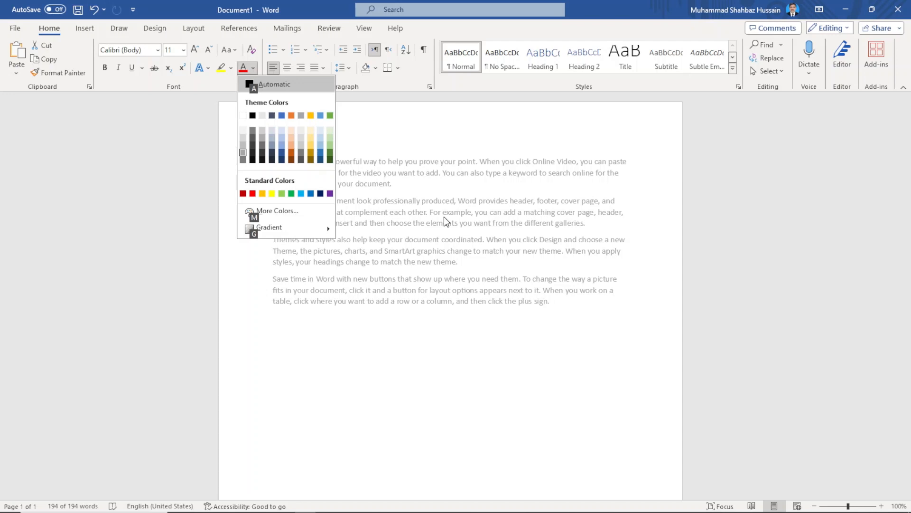
{"action": "key", "text": "Down"}
{"action": "key", "text": "Down"}
{"action": "key", "text": "Down"}
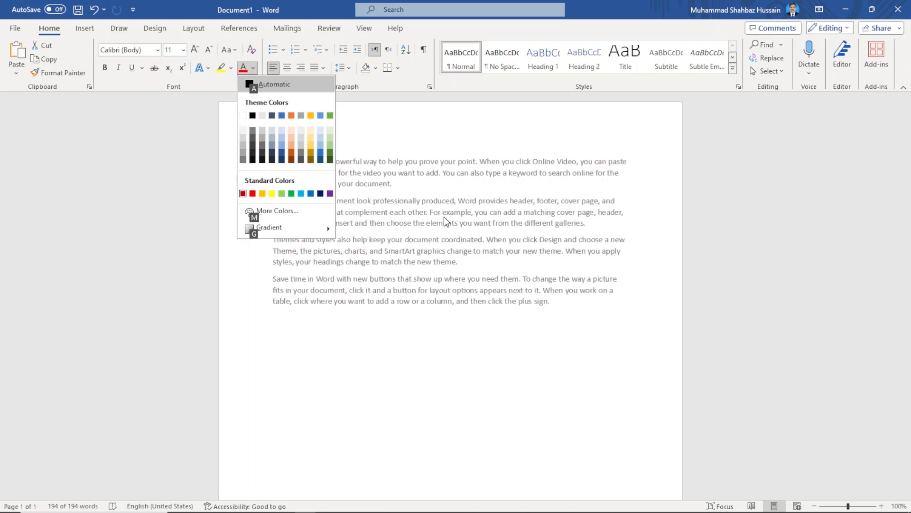
{"action": "key", "text": "Down"}
{"action": "key", "text": "Down"}
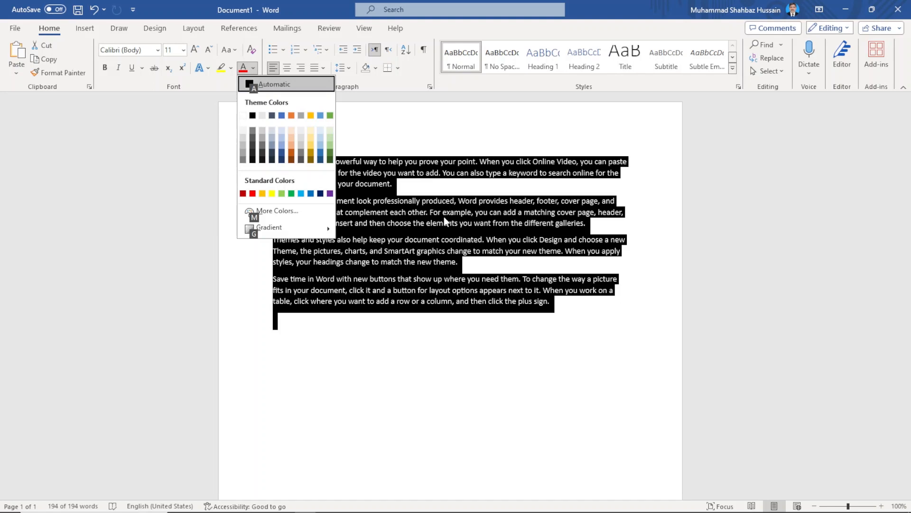
Preview the base theme colors from white through green as font colors on the selected text
{"action": "key", "text": "Down"}
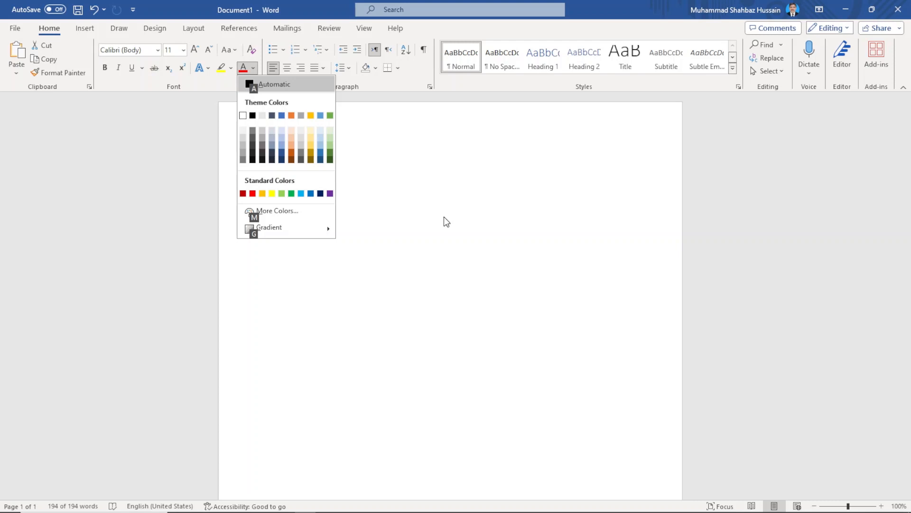
{"action": "key", "text": "Right"}
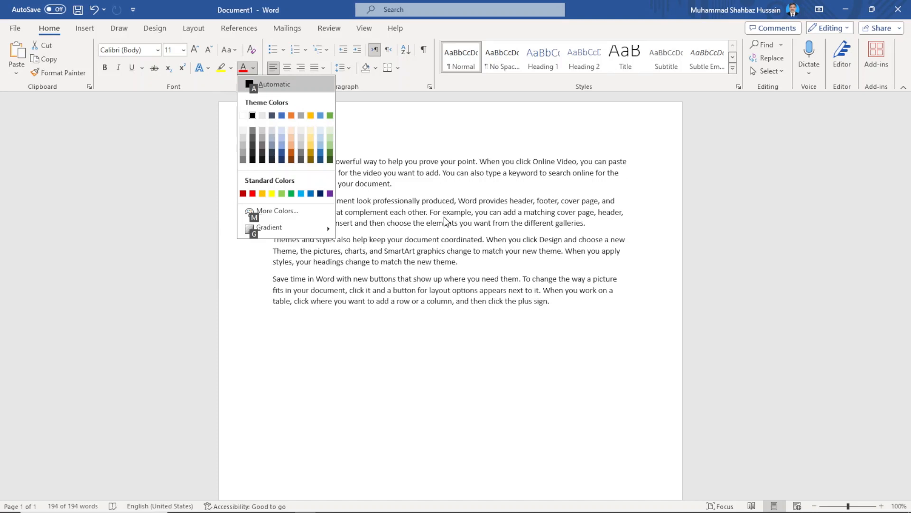
{"action": "key", "text": "Right"}
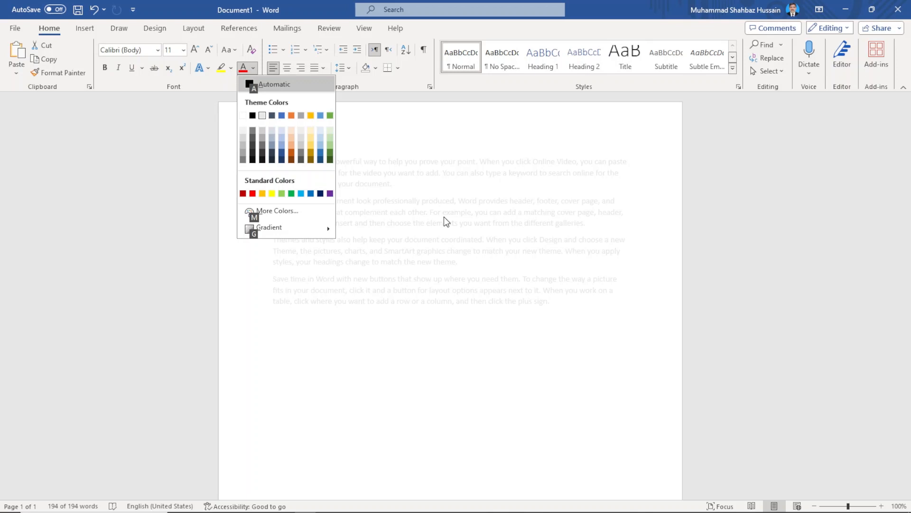
{"action": "key", "text": "Right"}
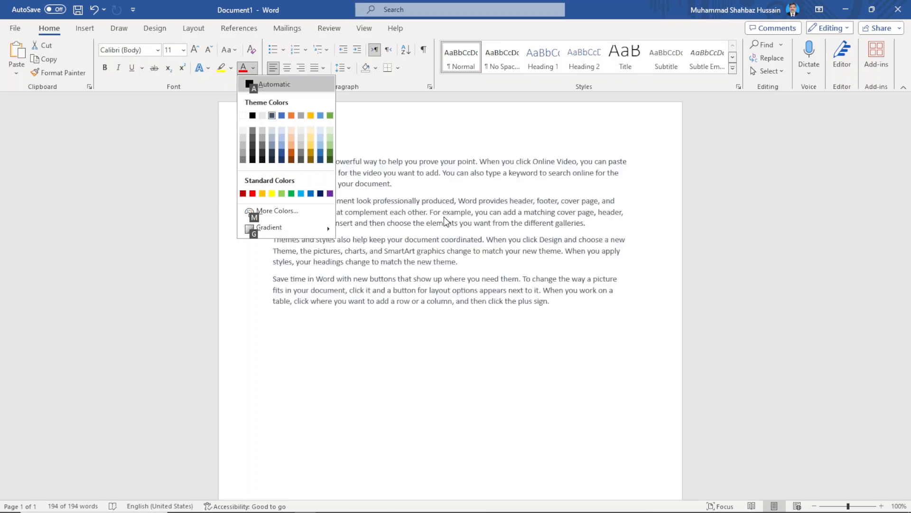
{"action": "key", "text": "Right"}
{"action": "key", "text": "Right"}
{"action": "key", "text": "Right"}
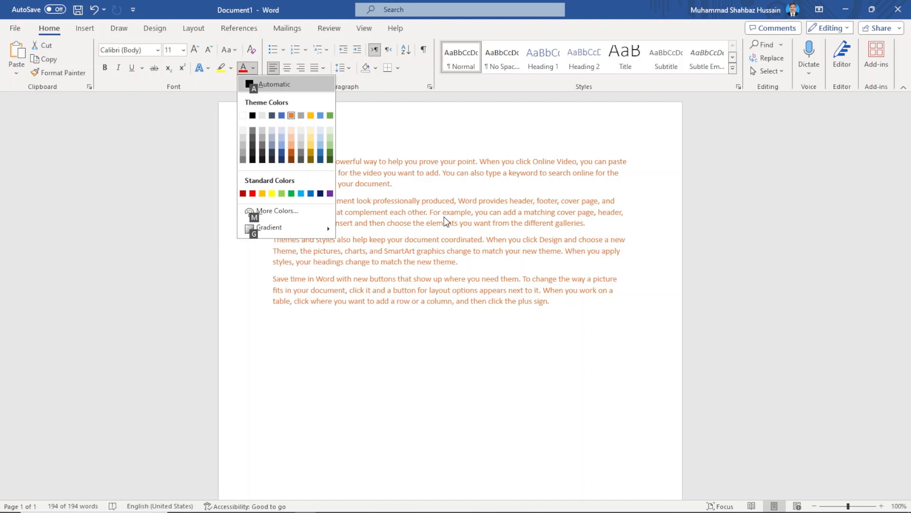
{"action": "key", "text": "Right"}
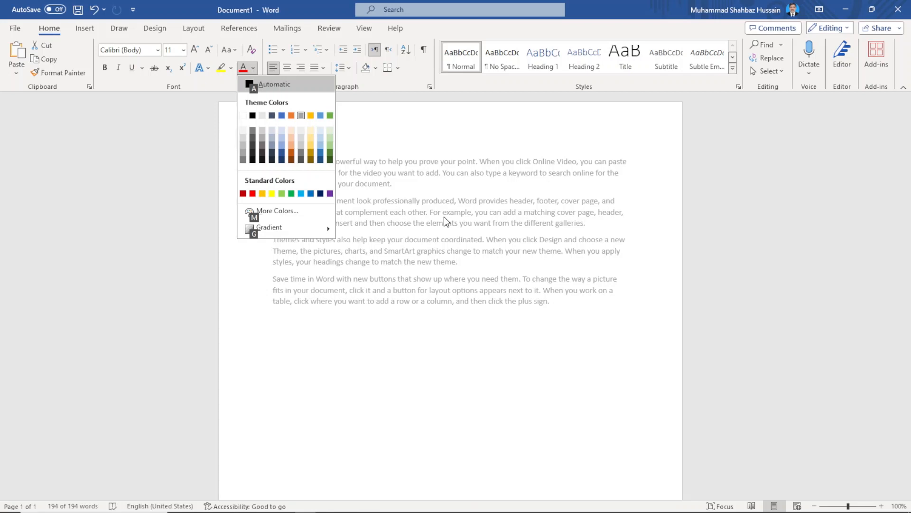
{"action": "key", "text": "Right"}
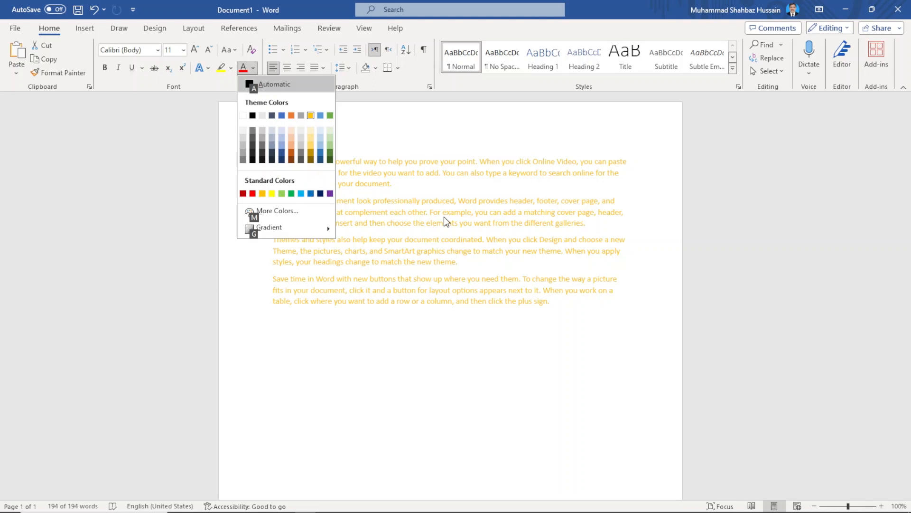
{"action": "key", "text": "Right"}
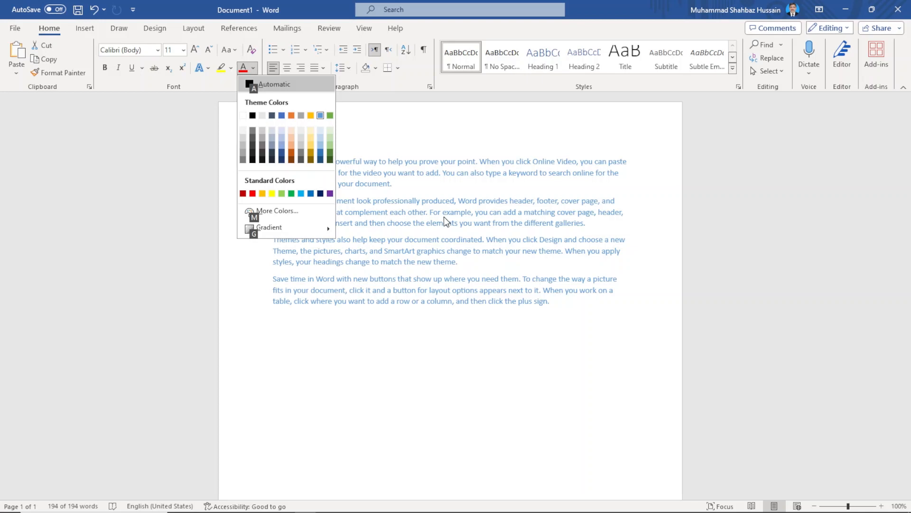
{"action": "key", "text": "Right"}
Apply the light blue-gray theme shade, second tint in its column, as the font color of all the text
{"action": "key", "text": "Right"}
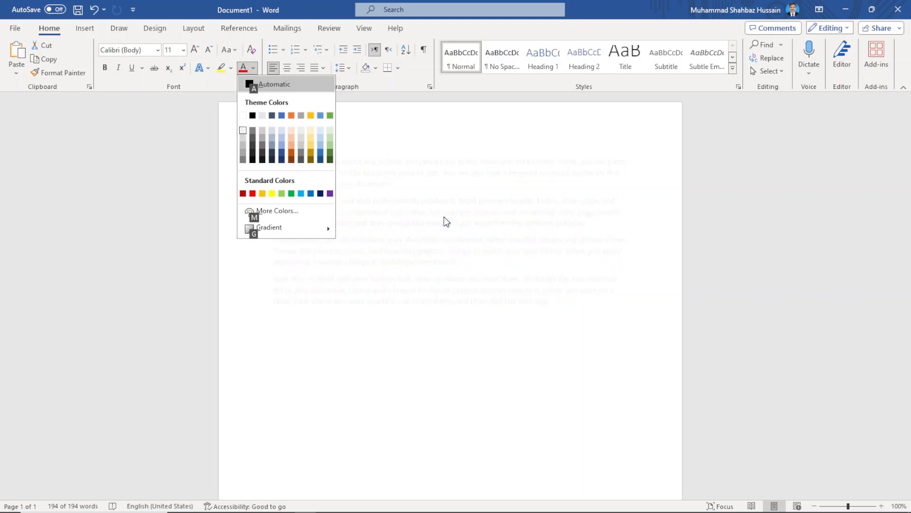
{"action": "key", "text": "Down"}
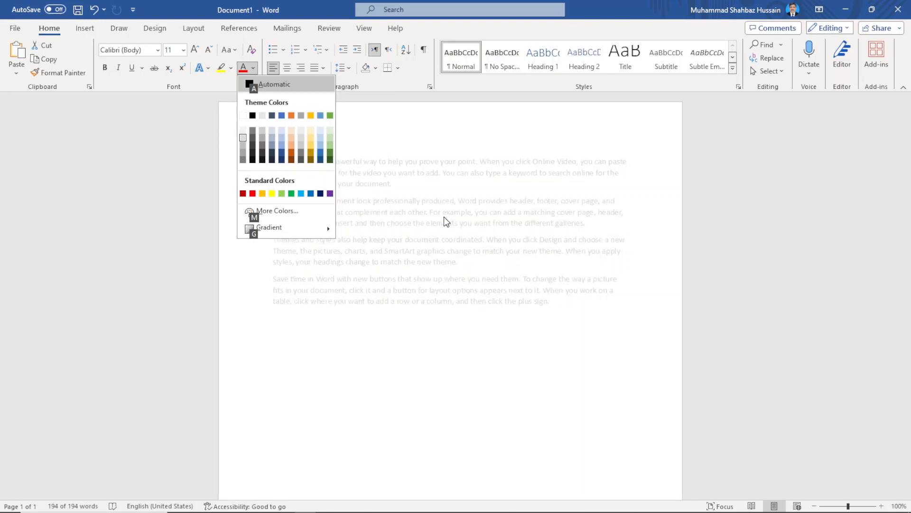
{"action": "key", "text": "Right"}
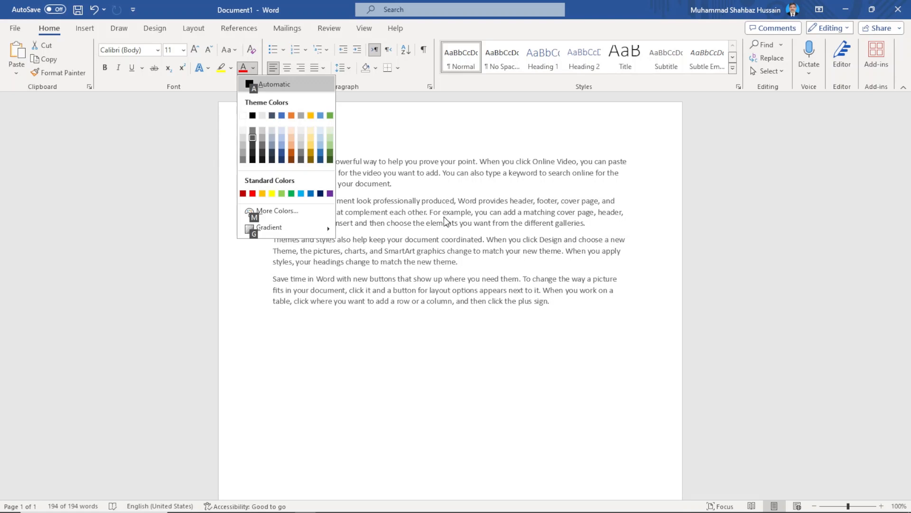
{"action": "key", "text": "Right"}
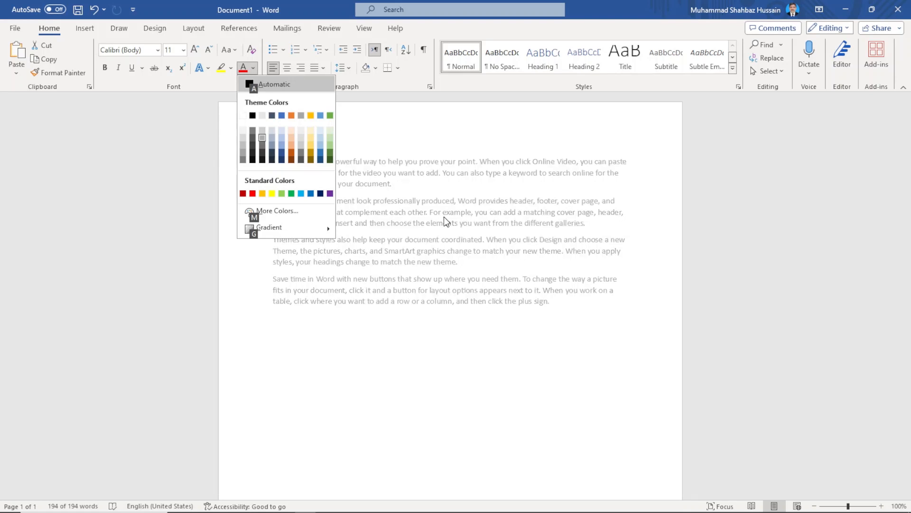
{"action": "key", "text": "Right"}
{"action": "key", "text": "Return"}
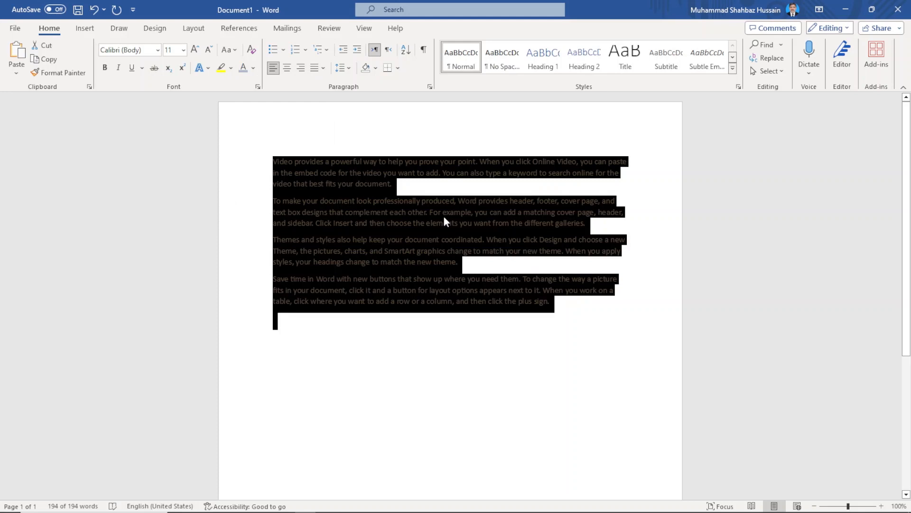
{"action": "key", "text": "ctrl+Home"}
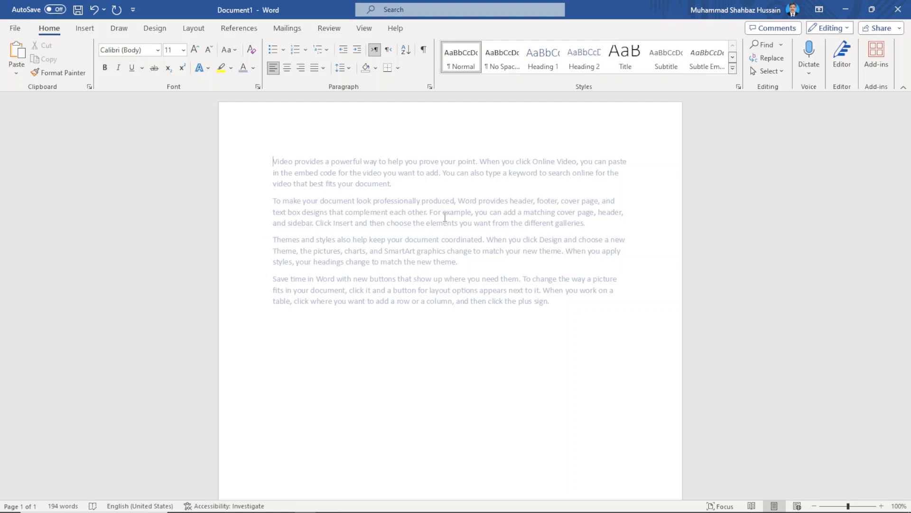
Select the whole document's text and set its font color to the palest green theme shade
{"action": "key", "text": "ctrl+a"}
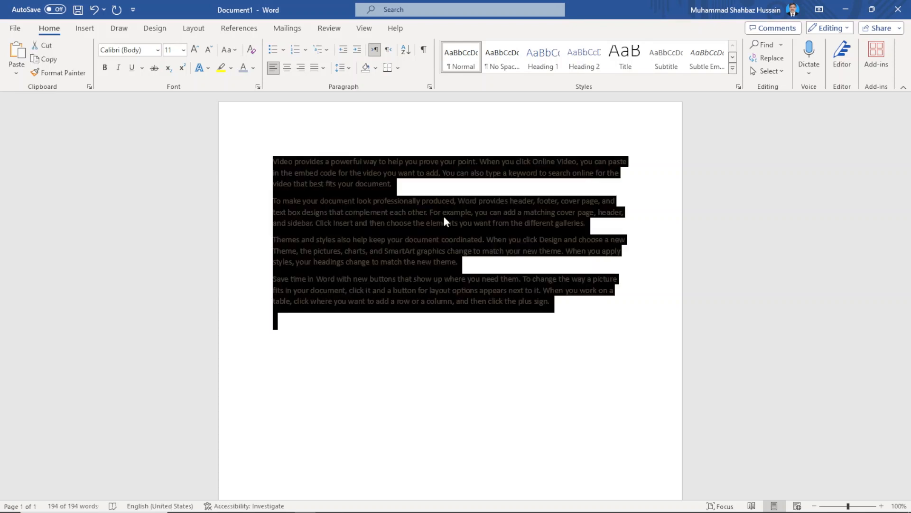
{"action": "key", "text": "alt"}
{"action": "key", "text": "h"}
{"action": "key", "text": "f"}
{"action": "key", "text": "c"}
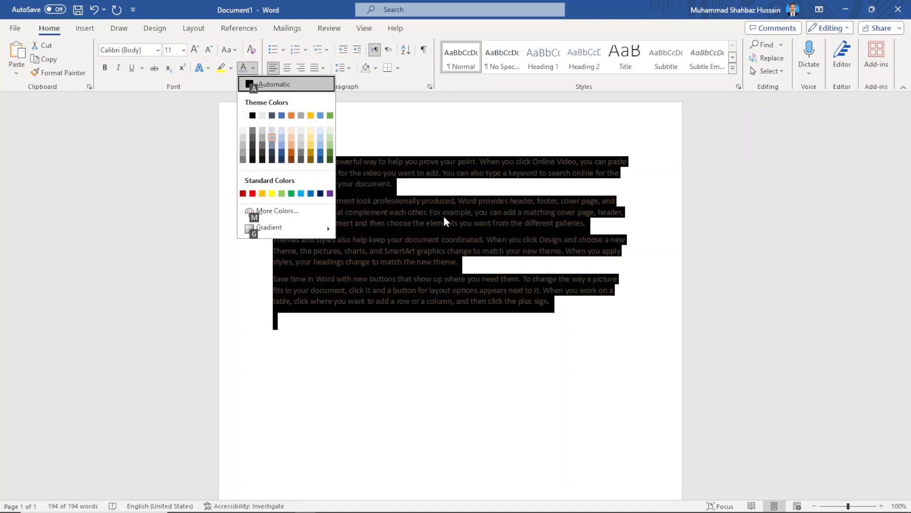
{"action": "key", "text": "Down"}
{"action": "key", "text": "Right"}
{"action": "key", "text": "Right"}
{"action": "key", "text": "Right"}
{"action": "key", "text": "Right"}
{"action": "key", "text": "Right"}
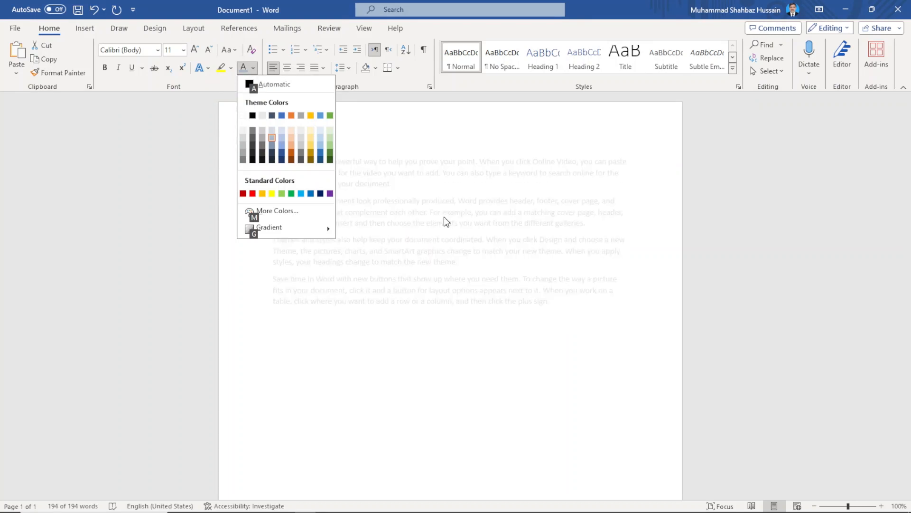
{"action": "key", "text": "Down"}
{"action": "key", "text": "Right"}
{"action": "key", "text": "Right"}
{"action": "key", "text": "Right"}
{"action": "key", "text": "Right"}
{"action": "key", "text": "Right"}
{"action": "key", "text": "Right"}
{"action": "key", "text": "Right"}
{"action": "key", "text": "Right"}
{"action": "key", "text": "Return"}
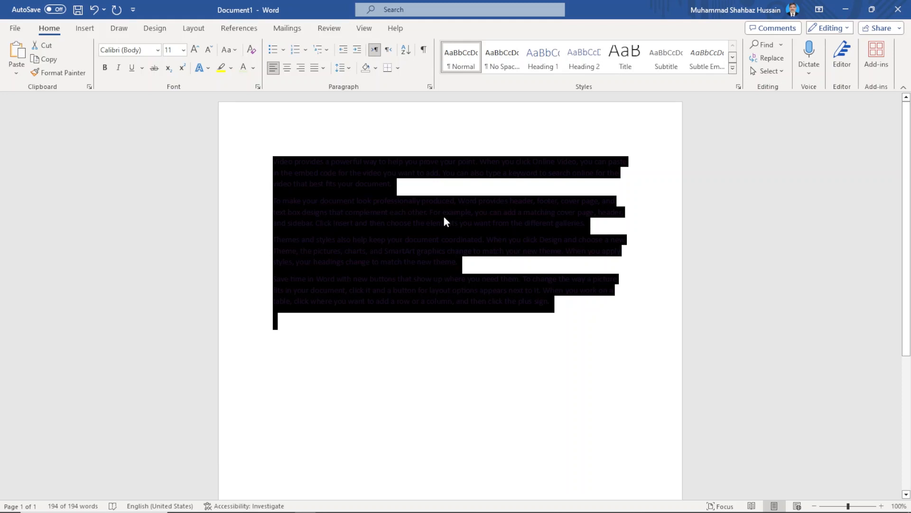
{"action": "key", "text": "Left"}
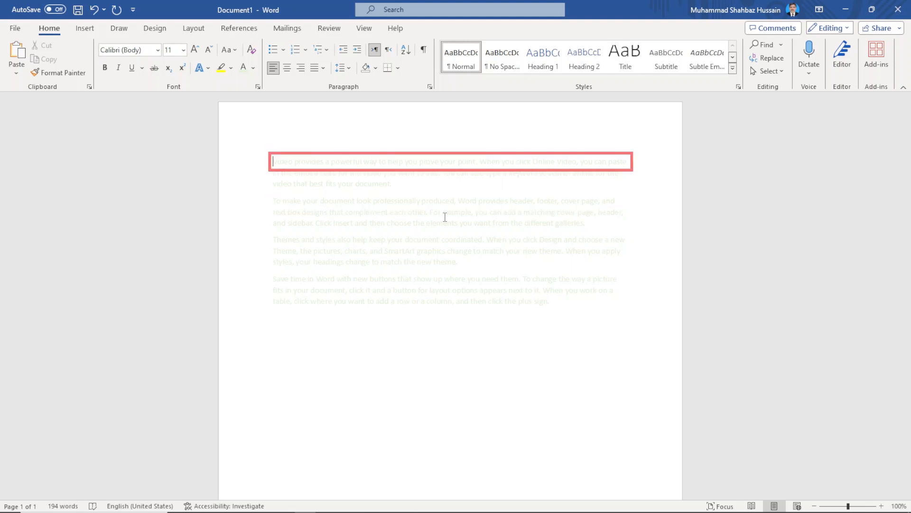
Highlight the entire first paragraph in yellow
{"action": "key", "text": "ctrl+shift+Down"}
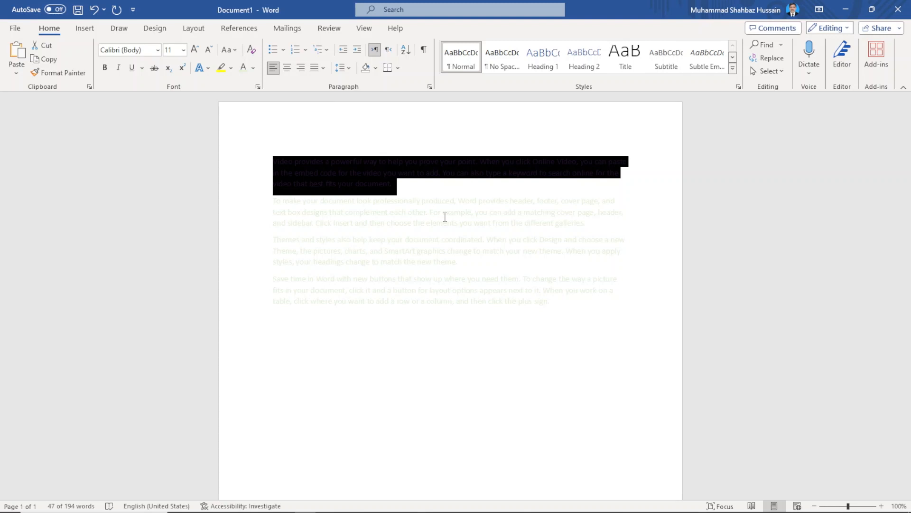
{"action": "key", "text": "alt"}
{"action": "key", "text": "h"}
{"action": "key", "text": "i"}
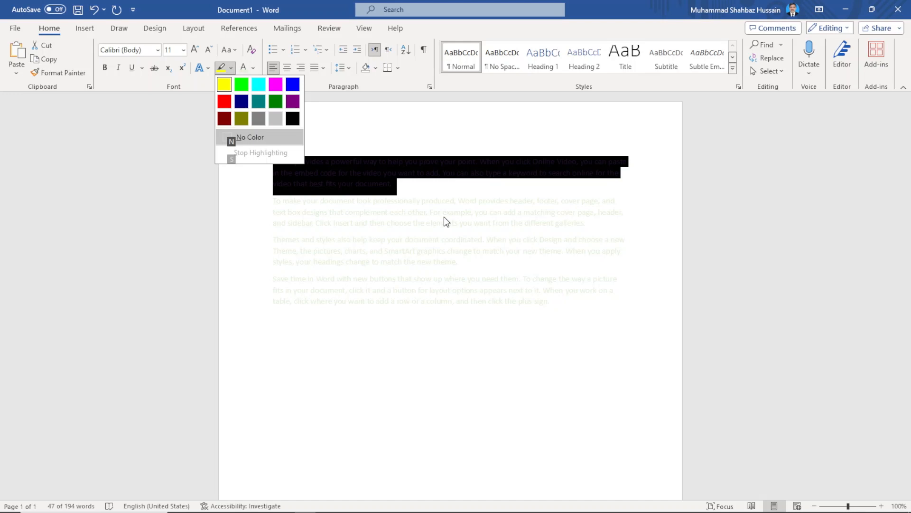
{"action": "key", "text": "Right"}
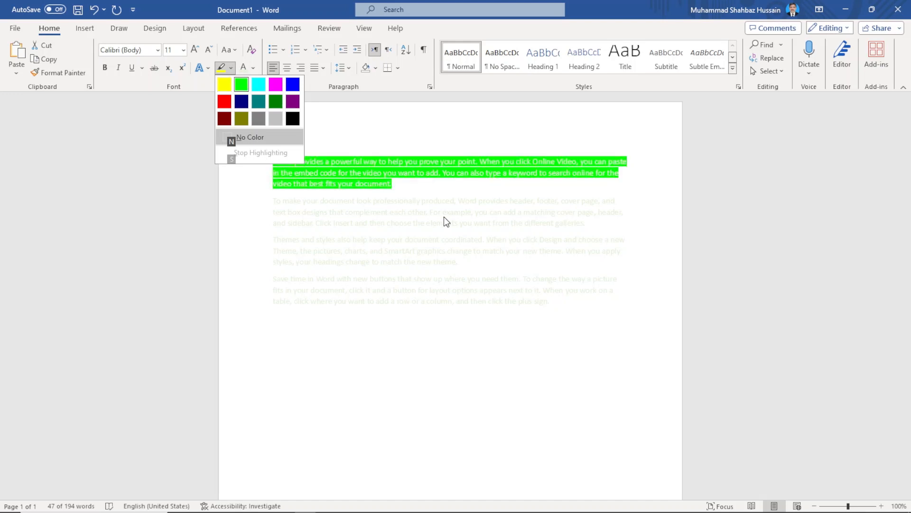
{"action": "key", "text": "Right"}
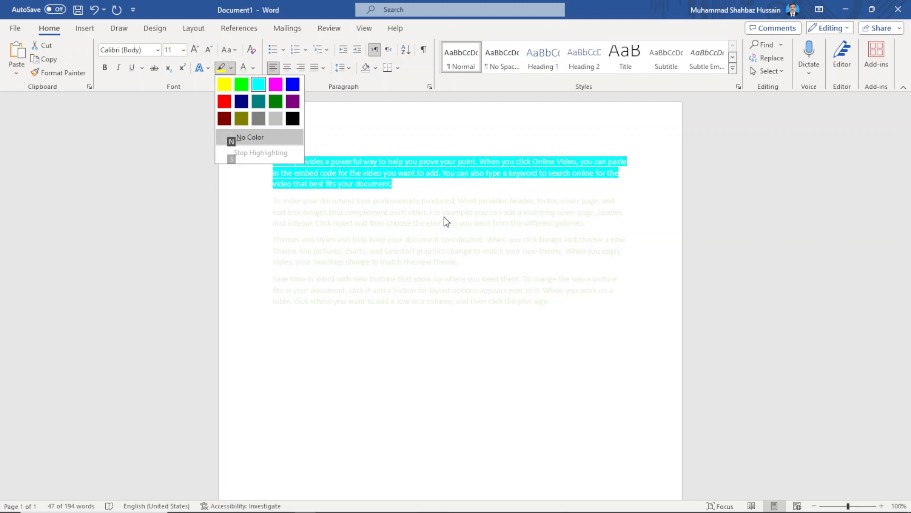
{"action": "key", "text": "Left"}
{"action": "key", "text": "Left"}
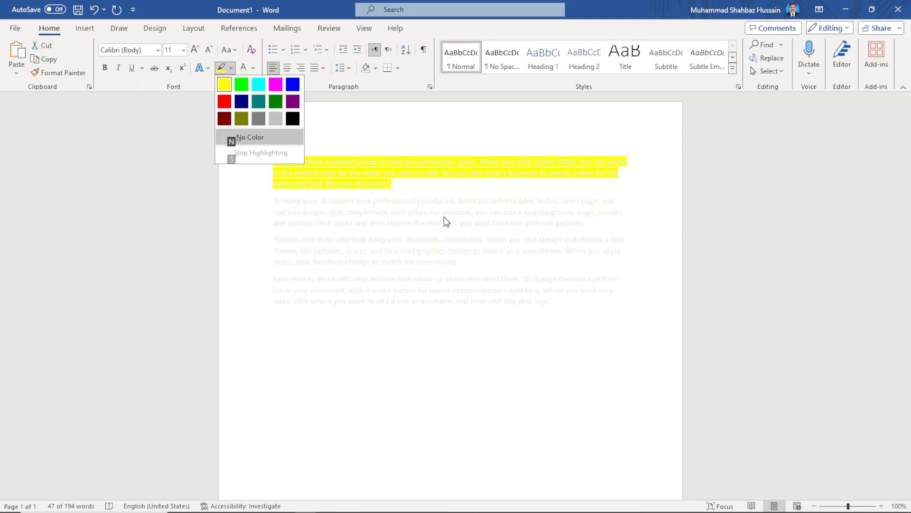
{"action": "key", "text": "Return"}
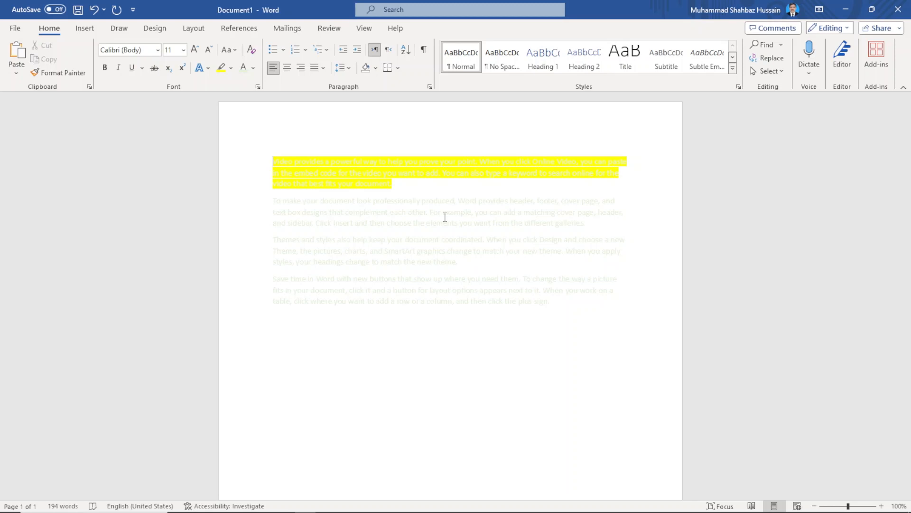
Highlight the entire second paragraph in red and deselect it
{"action": "key", "text": "ctrl+Down"}
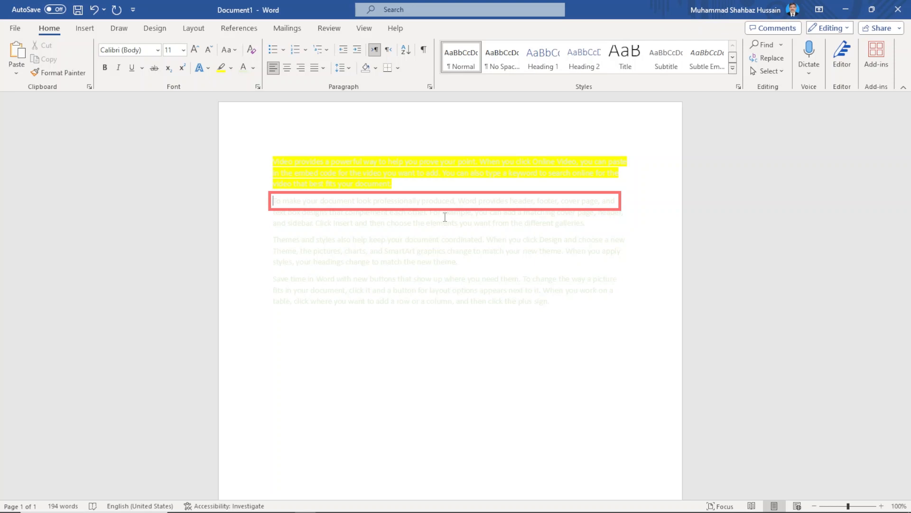
{"action": "triple_click", "coordinate": [445, 217]}
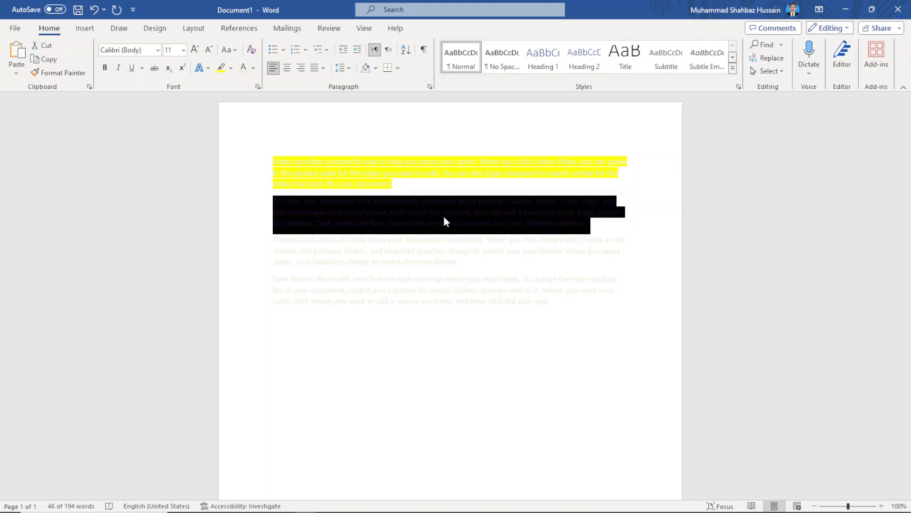
{"action": "key", "text": "alt"}
{"action": "key", "text": "h"}
{"action": "key", "text": "i"}
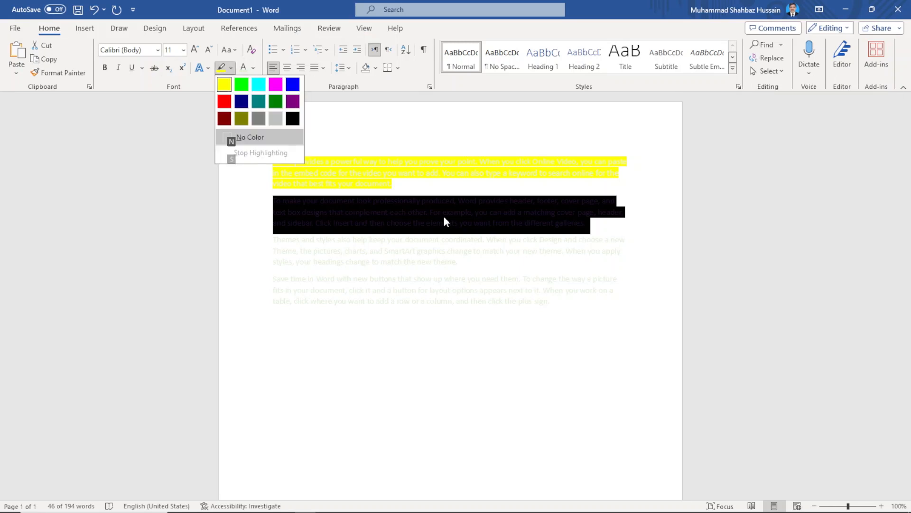
{"action": "key", "text": "Right"}
{"action": "key", "text": "Right"}
{"action": "key", "text": "Right"}
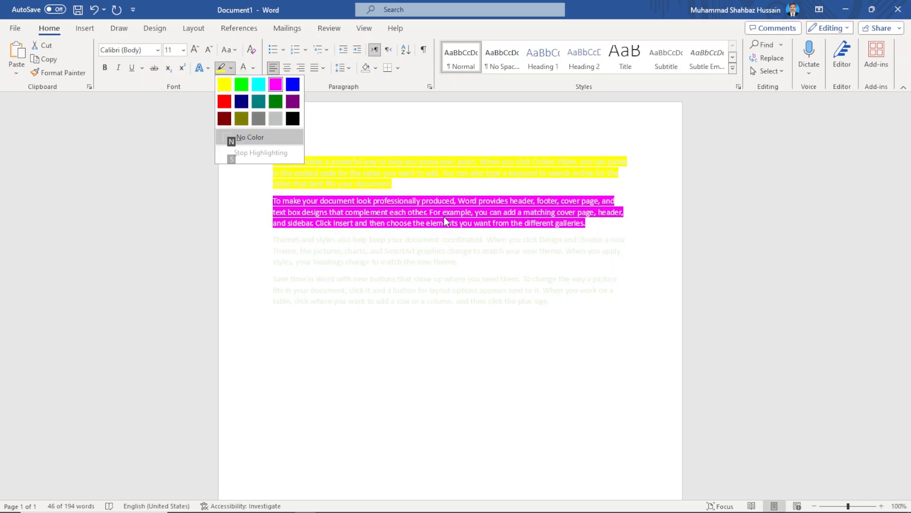
{"action": "key", "text": "Right"}
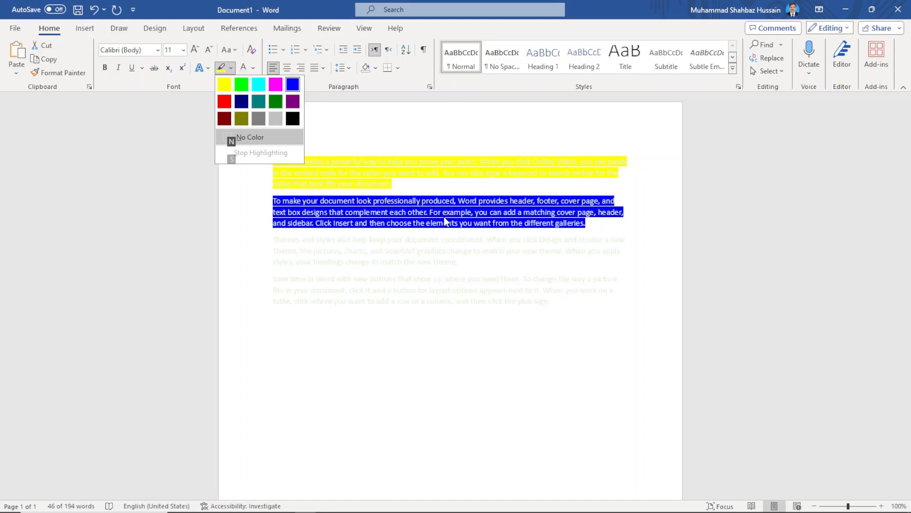
{"action": "key", "text": "Right"}
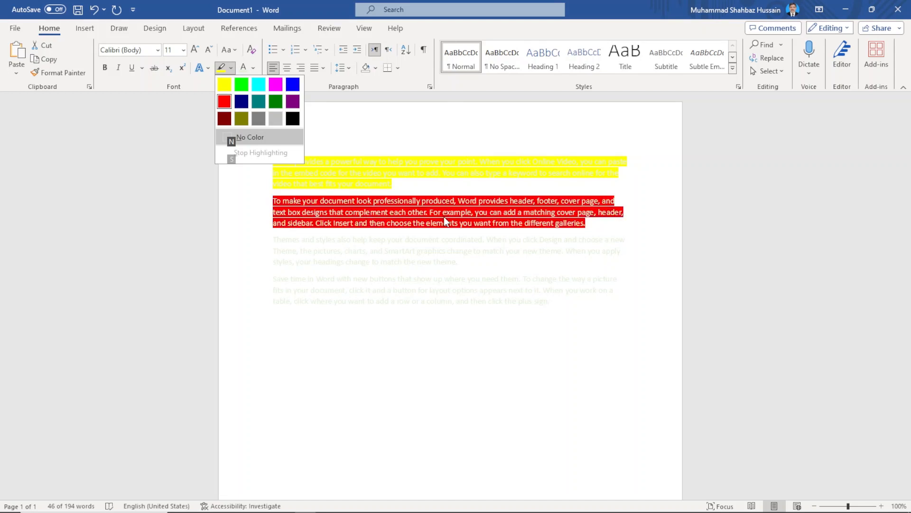
{"action": "key", "text": "Return"}
{"action": "left_click", "coordinate": [443, 217]}
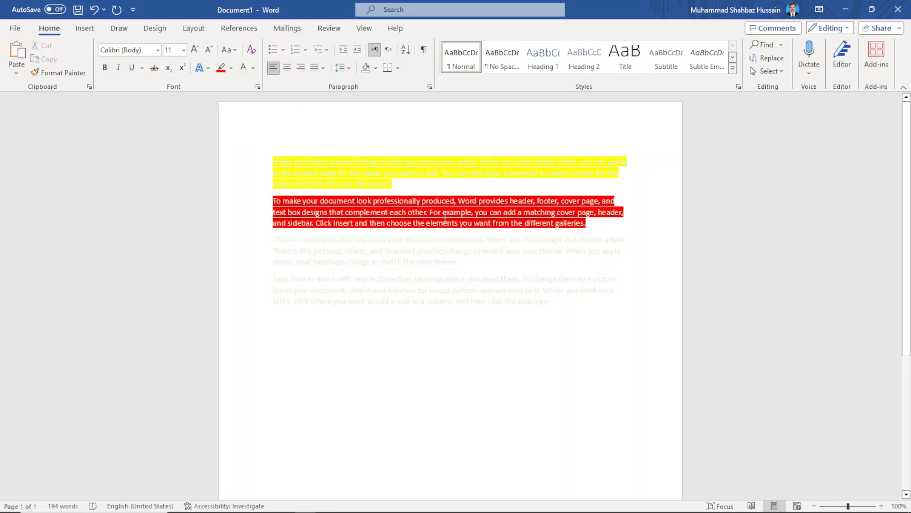